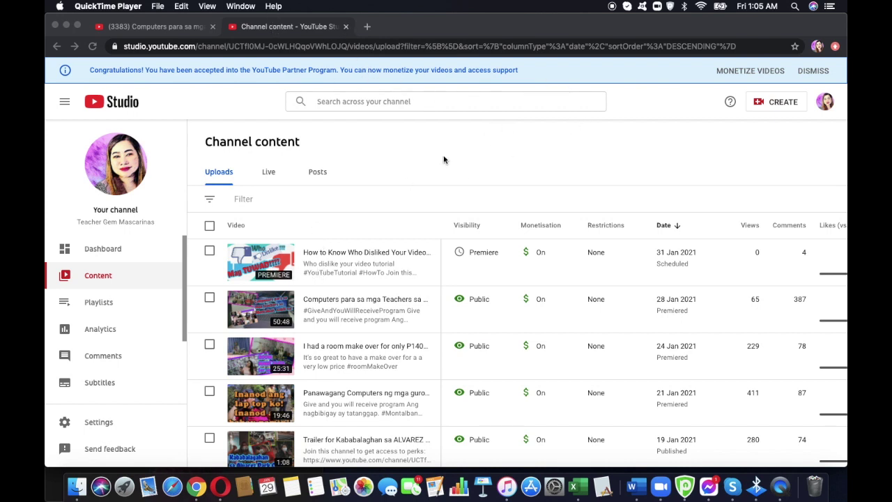
Step: Open the channel's public video list and view the watch page of the premiere "How to Know Who Disliked Your Videos?"
{"action": "left_click", "coordinate": [826, 106]}
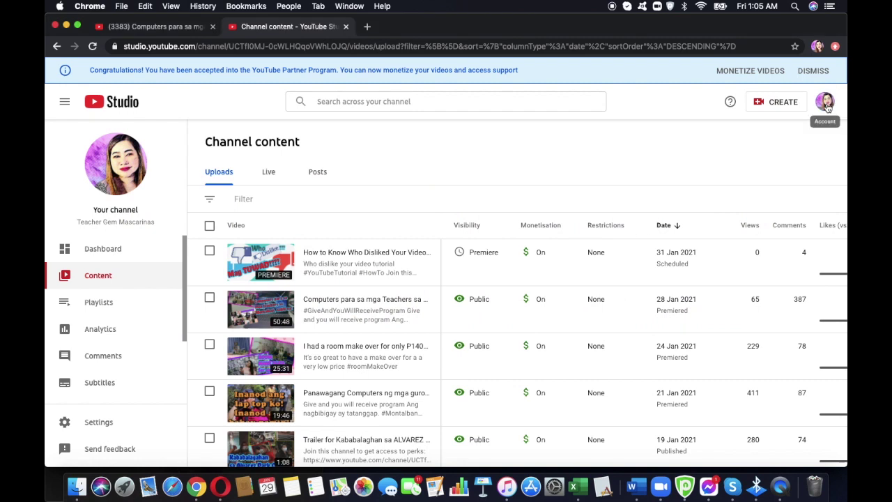
{"action": "left_click", "coordinate": [826, 103]}
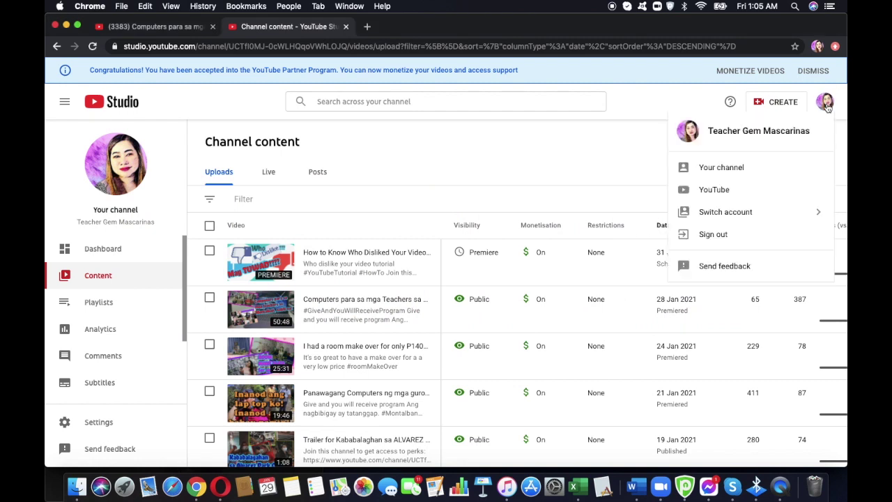
{"action": "left_click", "coordinate": [730, 171]}
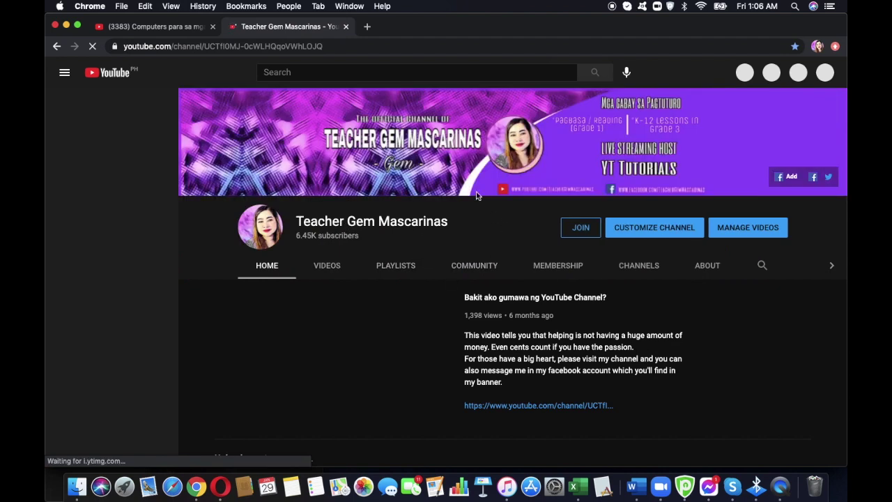
{"action": "left_click", "coordinate": [327, 267]}
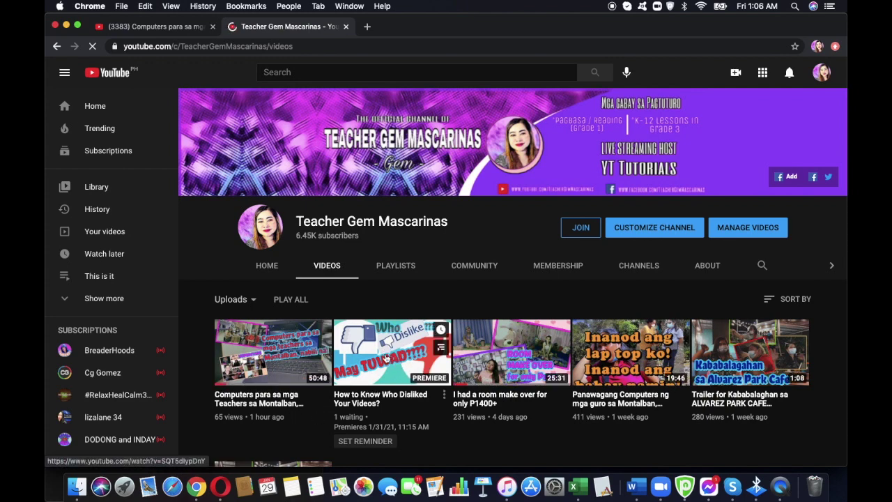
{"action": "left_click", "coordinate": [386, 357]}
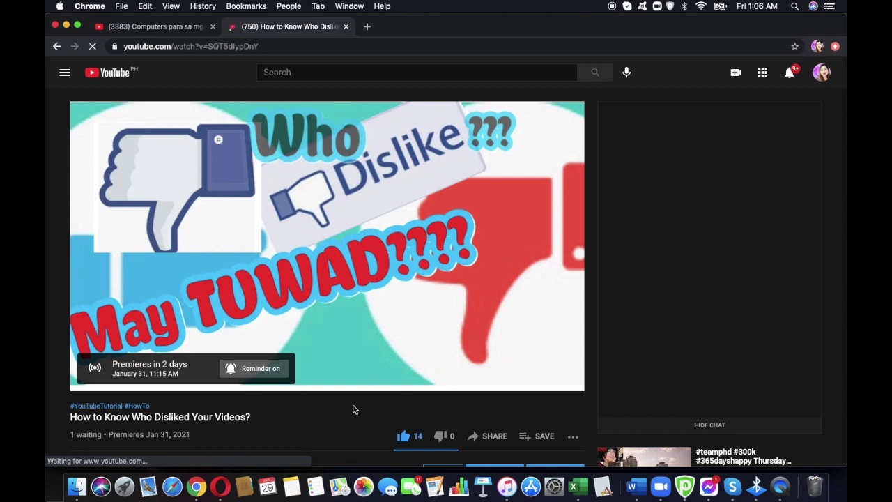
{"action": "scroll", "coordinate": [343, 438], "scroll_direction": "down", "scroll_amount": 3}
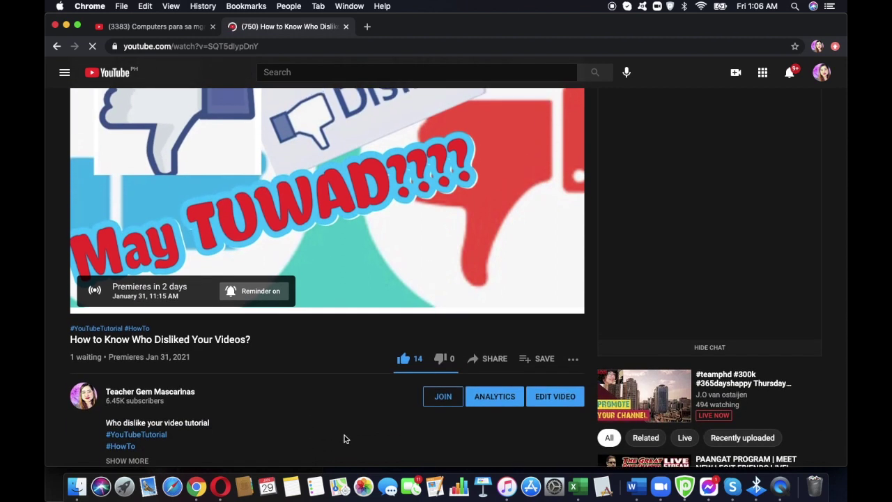
{"action": "scroll", "coordinate": [344, 438], "scroll_direction": "up", "scroll_amount": 2}
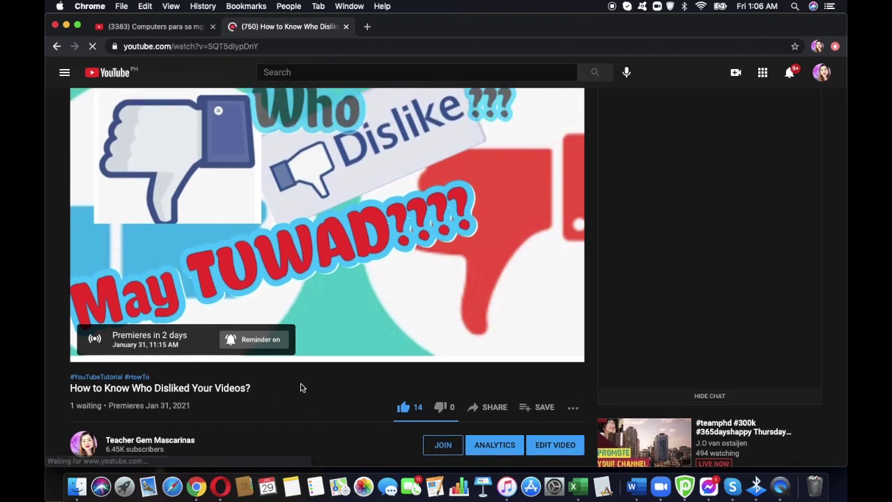
{"action": "scroll", "coordinate": [319, 387], "scroll_direction": "up", "scroll_amount": 1}
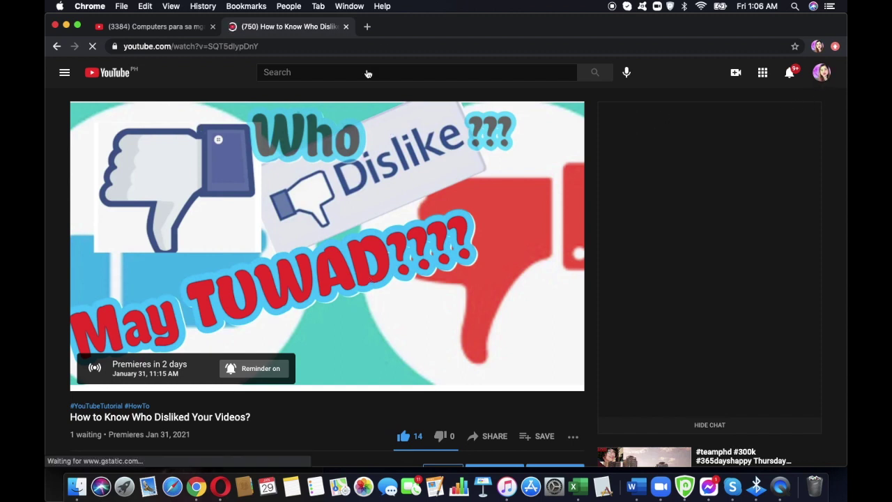
Step: Return to YouTube Studio and open the channel's content list
{"action": "left_click", "coordinate": [822, 72]}
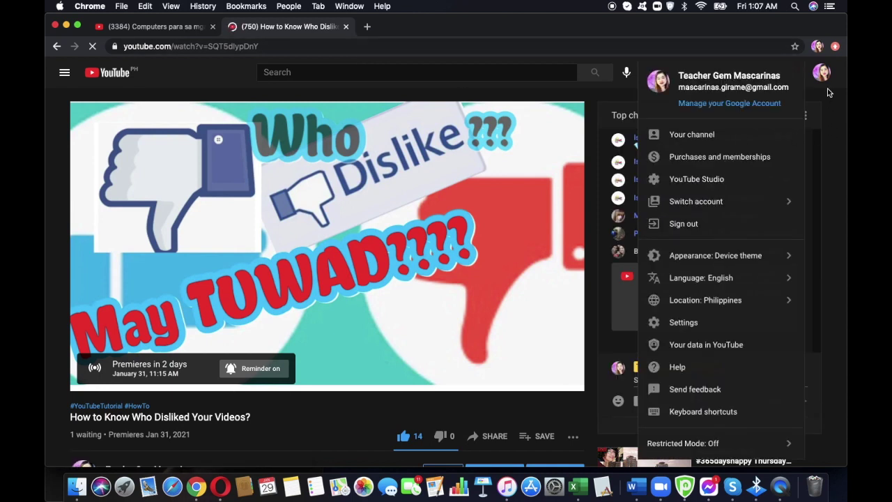
{"action": "left_click", "coordinate": [696, 182]}
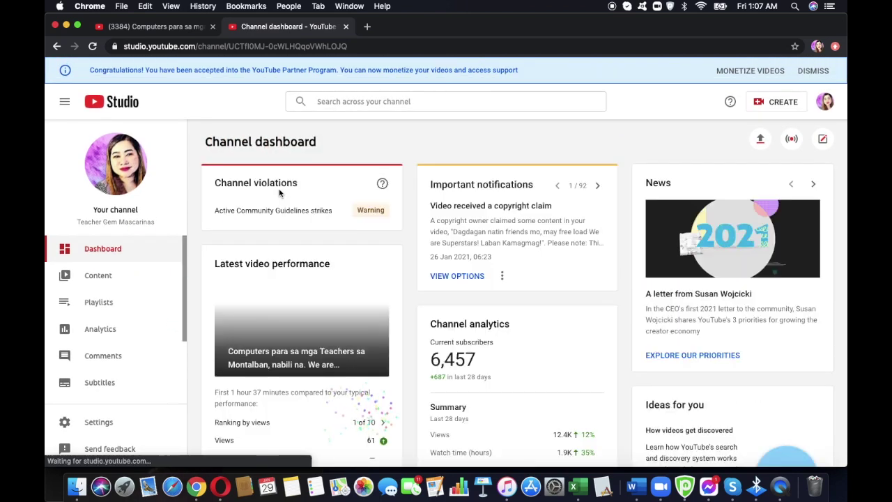
{"action": "left_click", "coordinate": [111, 280]}
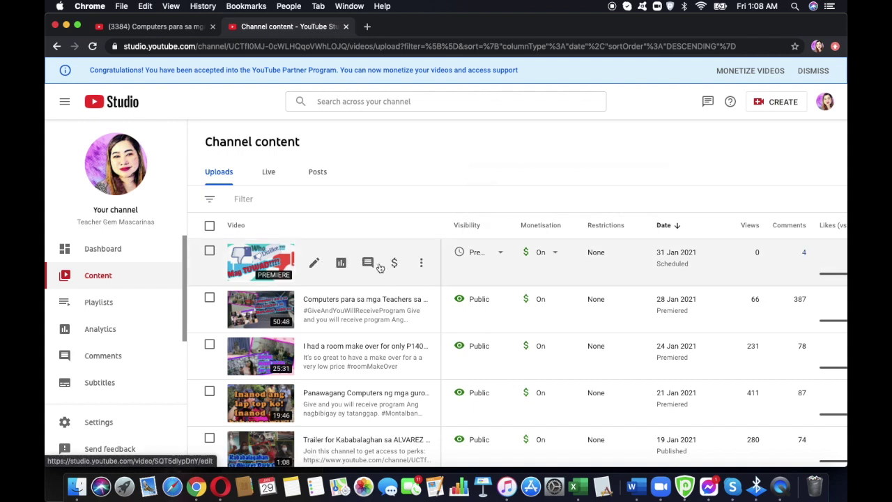
Step: Open the Premiere settings of the scheduled video "How to Know Who Disliked Your Videos?" from its visibility options
{"action": "mouse_move", "coordinate": [493, 258]}
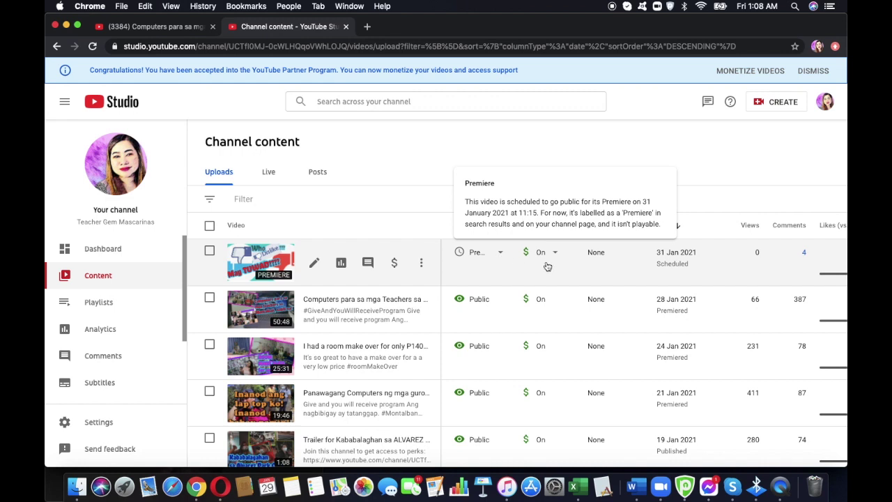
{"action": "mouse_move", "coordinate": [563, 265]}
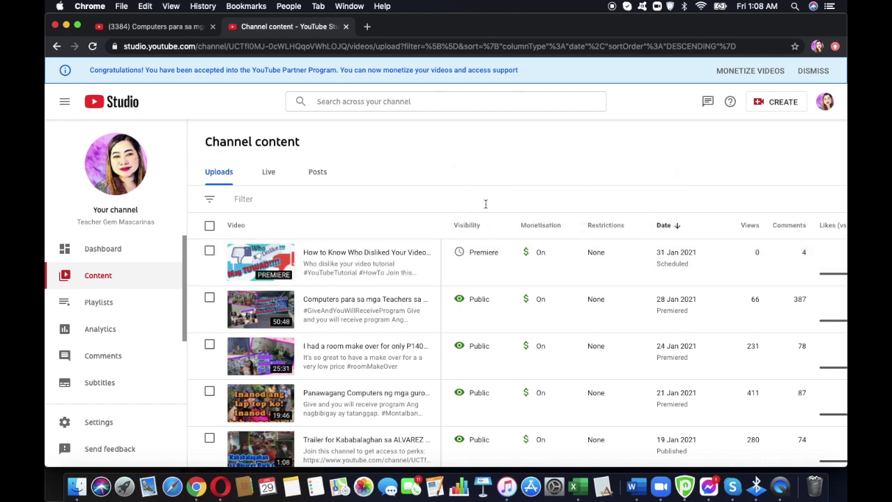
{"action": "left_click", "coordinate": [499, 255]}
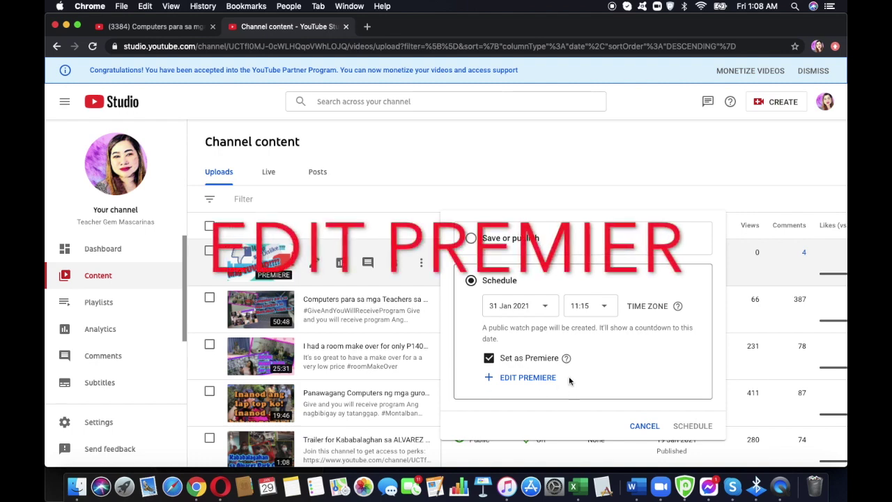
{"action": "left_click", "coordinate": [533, 377]}
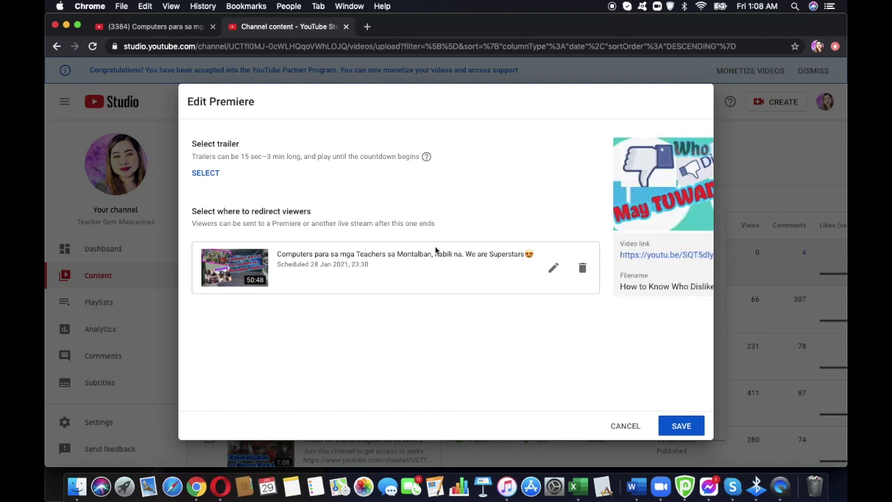
Step: Choose "My newest Christmas Intro and Outro" as the Premiere's trailer and save the Premiere settings
{"action": "left_click", "coordinate": [205, 174]}
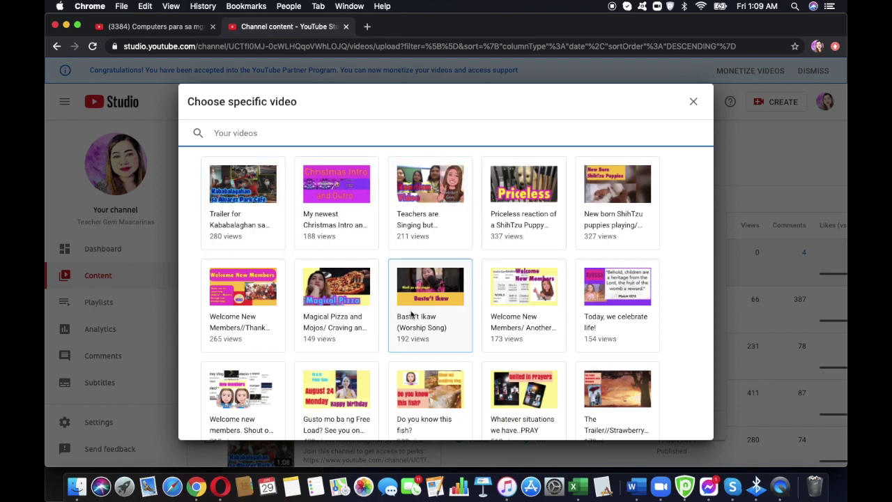
{"action": "scroll", "coordinate": [382, 349], "scroll_direction": "down", "scroll_amount": 10}
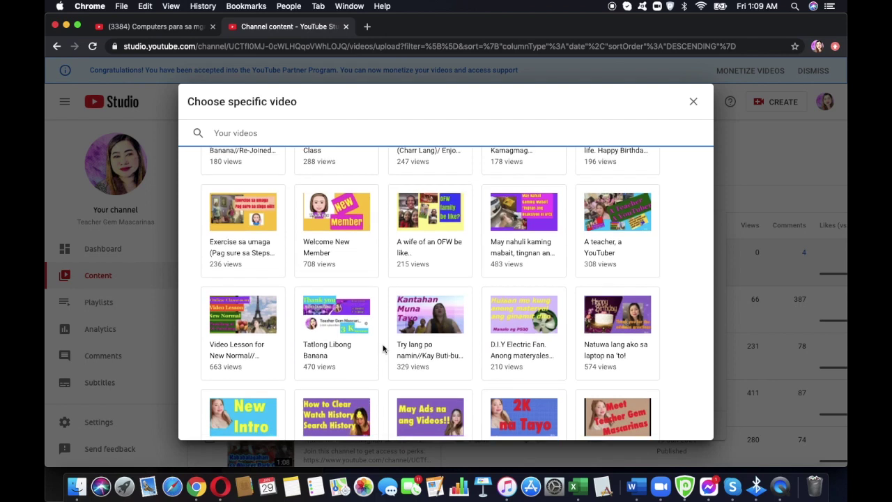
{"action": "scroll", "coordinate": [382, 349], "scroll_direction": "down", "scroll_amount": 2}
{"action": "scroll", "coordinate": [383, 344], "scroll_direction": "up", "scroll_amount": 15}
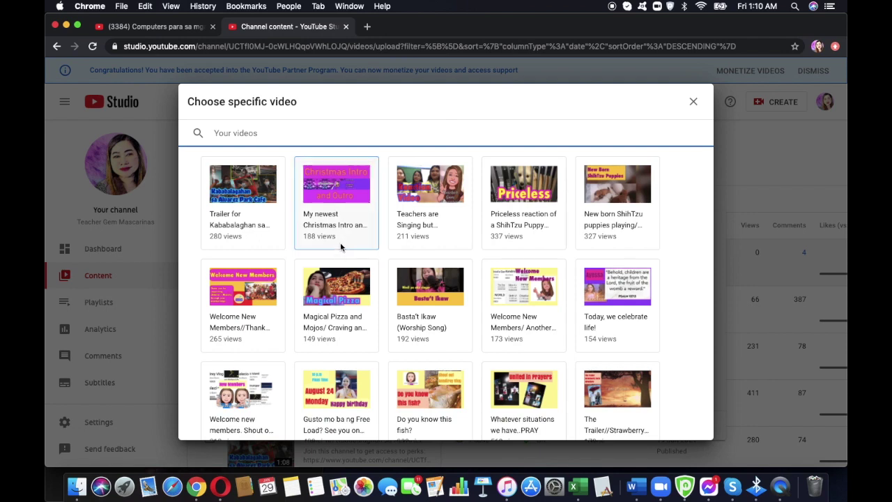
{"action": "scroll", "coordinate": [361, 381], "scroll_direction": "down", "scroll_amount": 1}
{"action": "scroll", "coordinate": [361, 382], "scroll_direction": "down", "scroll_amount": 5}
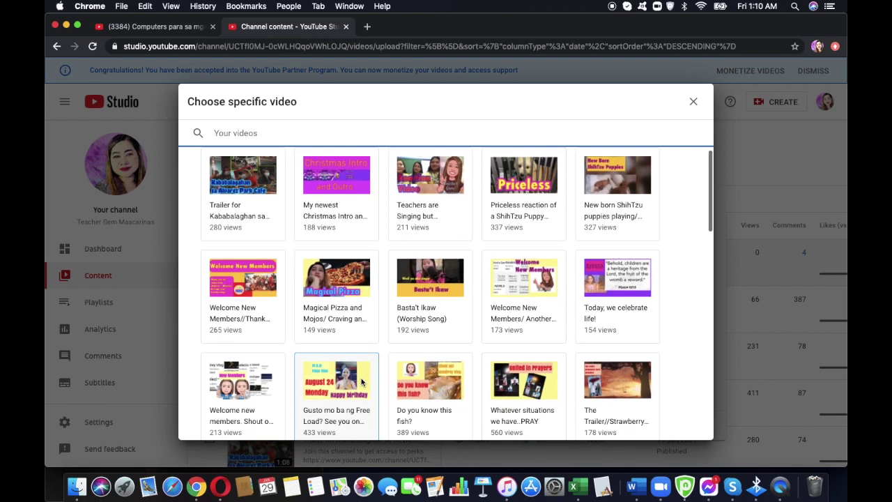
{"action": "scroll", "coordinate": [361, 381], "scroll_direction": "down", "scroll_amount": 2}
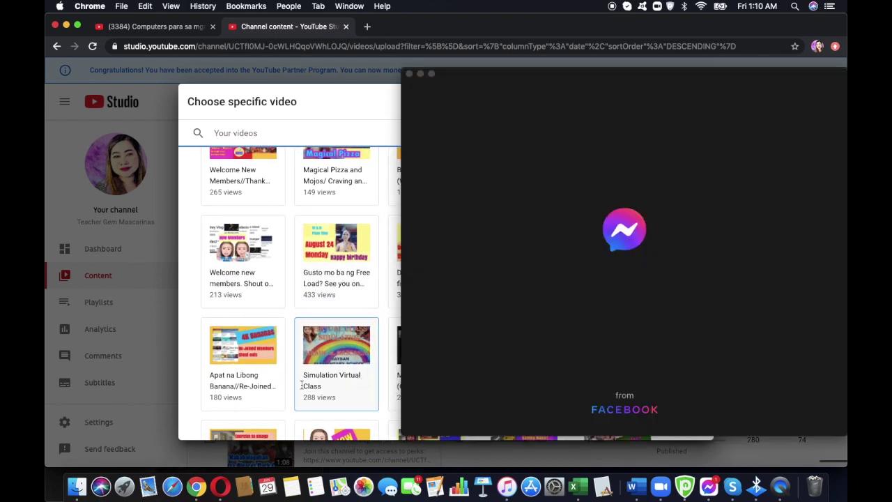
{"action": "left_click", "coordinate": [409, 74]}
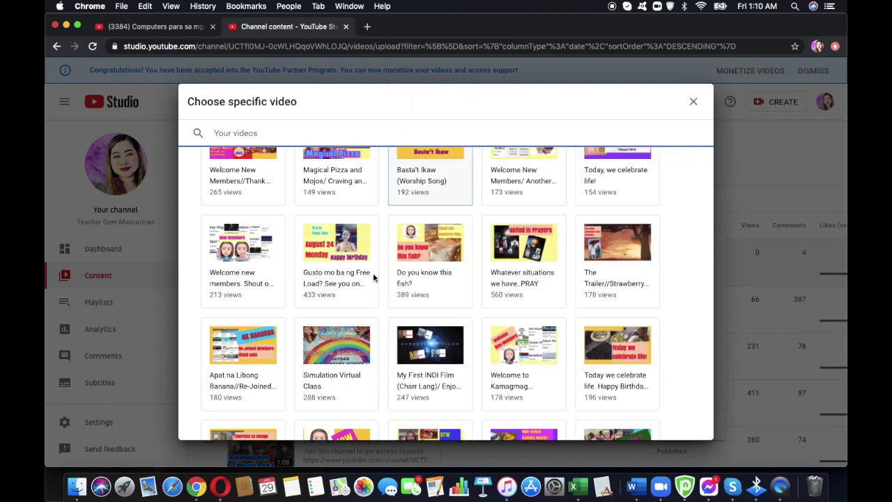
{"action": "scroll", "coordinate": [373, 275], "scroll_direction": "down", "scroll_amount": 2}
{"action": "scroll", "coordinate": [373, 282], "scroll_direction": "down", "scroll_amount": 3}
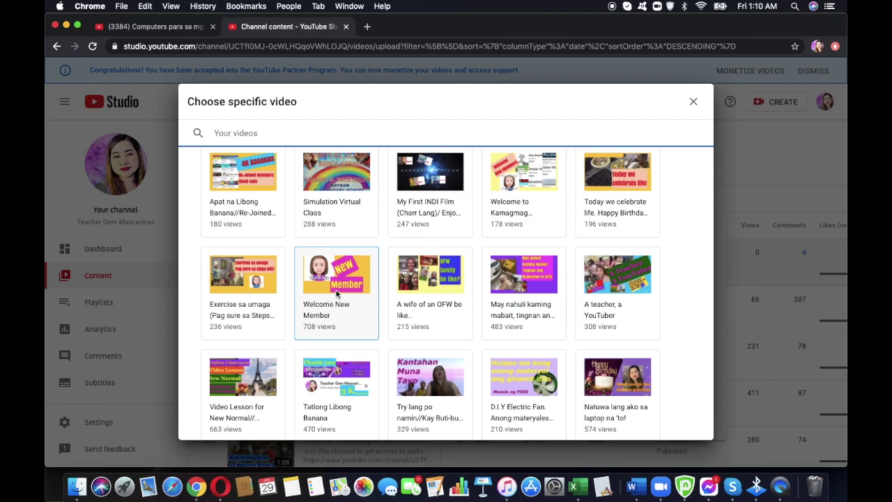
{"action": "scroll", "coordinate": [335, 292], "scroll_direction": "up", "scroll_amount": 5}
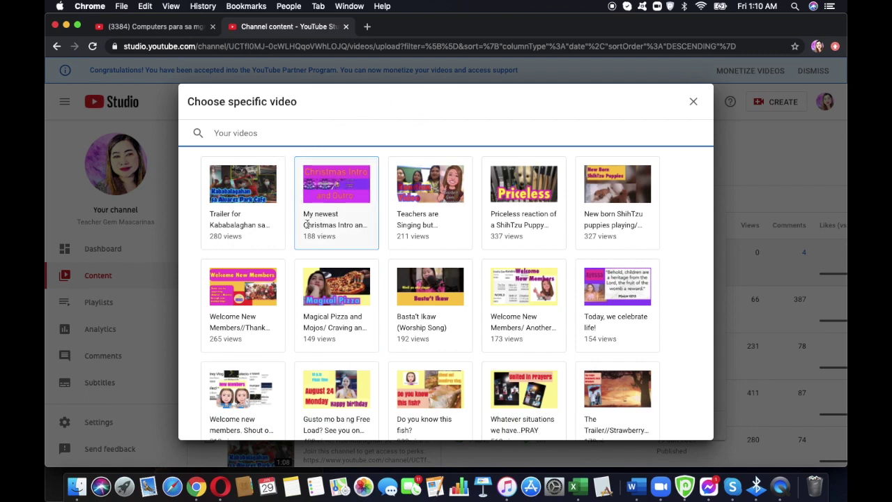
{"action": "left_click", "coordinate": [335, 189]}
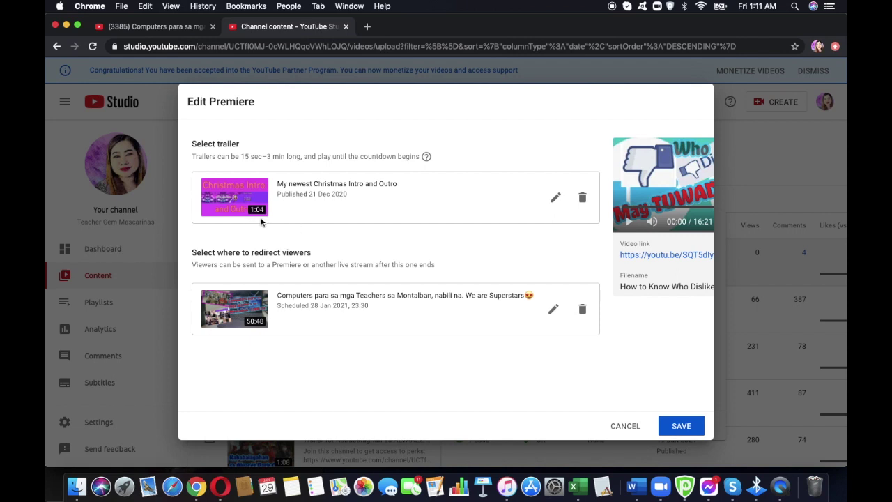
{"action": "left_click", "coordinate": [681, 426]}
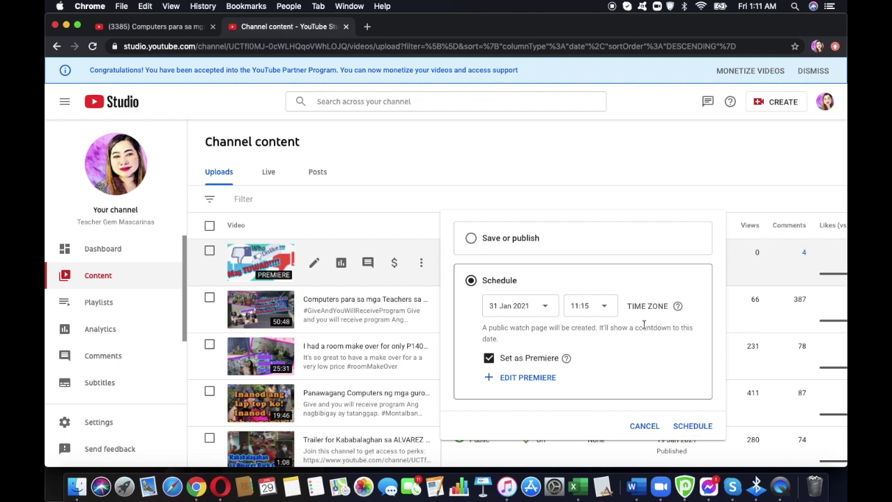
Step: Set the Premiere's start time to 11:30 and schedule it
{"action": "left_click", "coordinate": [606, 308]}
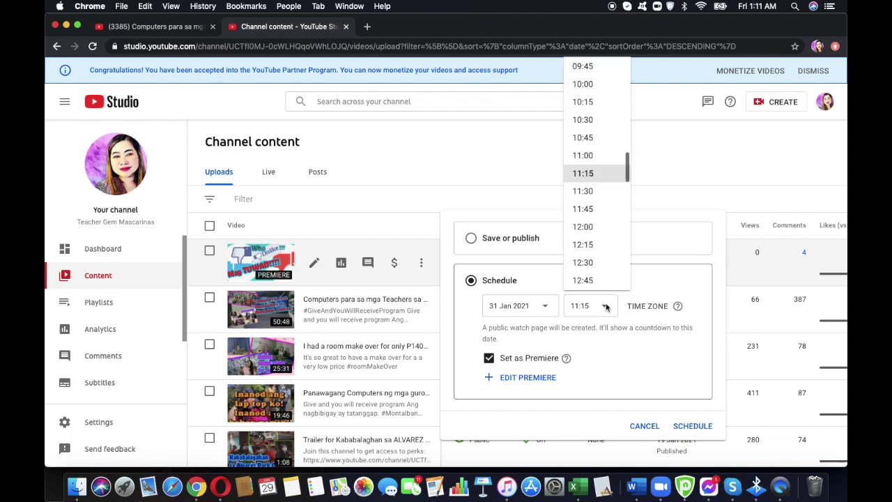
{"action": "left_click", "coordinate": [593, 190]}
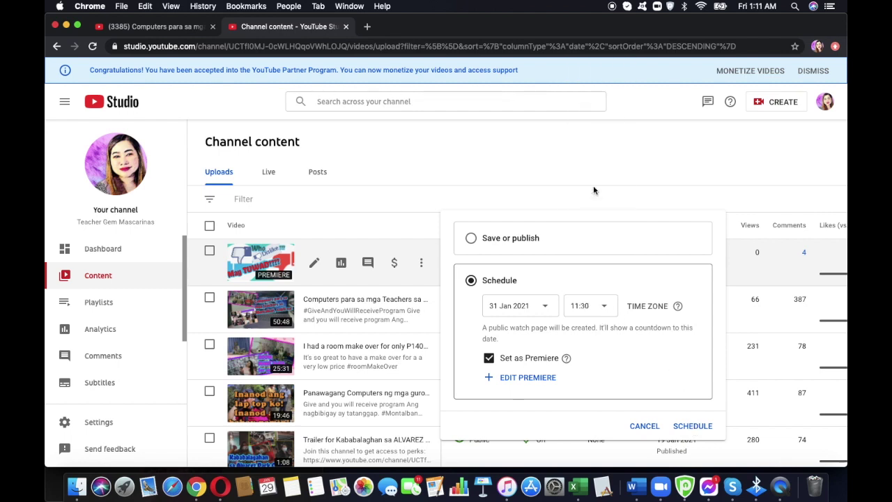
{"action": "left_click", "coordinate": [693, 426]}
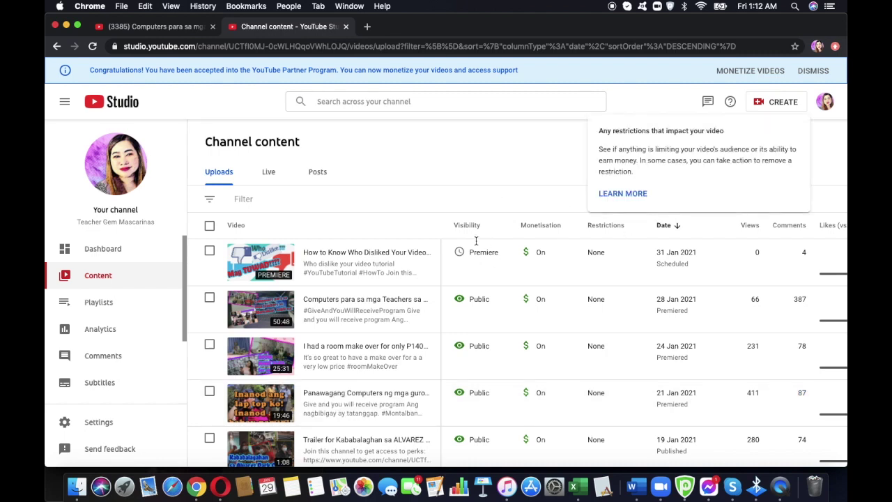
Step: Go to the channel's public video list and open the rescheduled premiere "How to Know Who Disliked Your Videos?"
{"action": "left_click", "coordinate": [827, 104]}
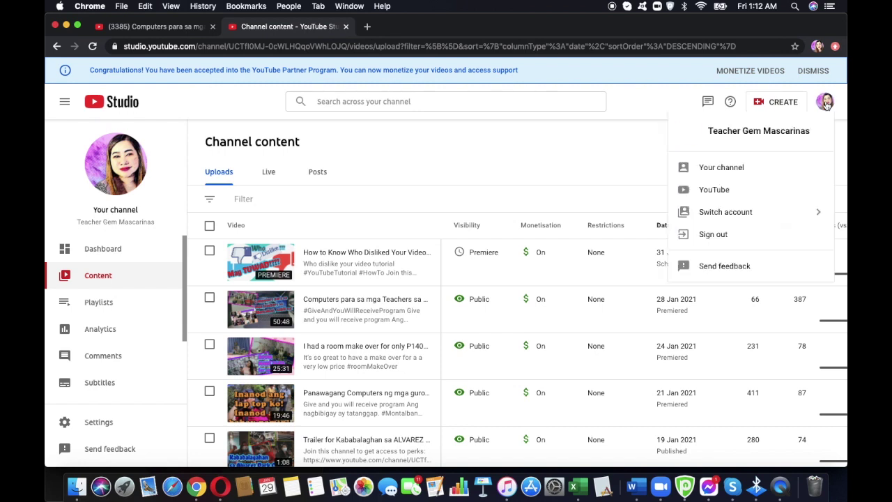
{"action": "left_click", "coordinate": [757, 167]}
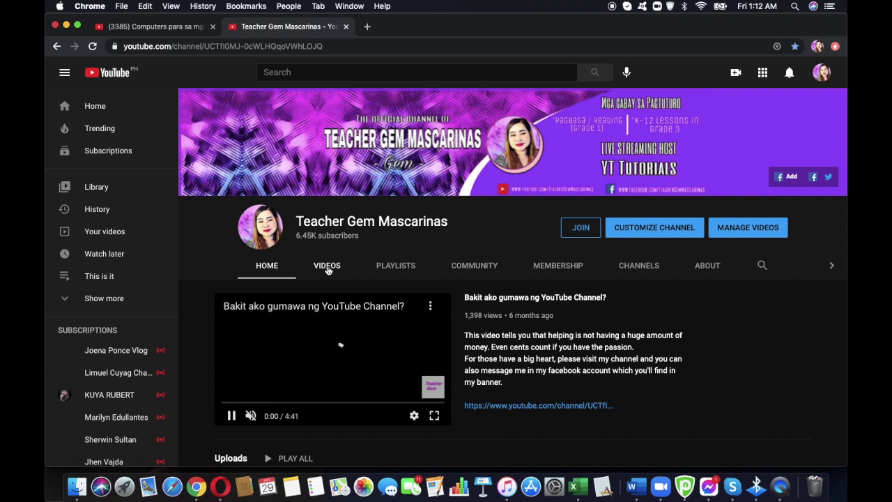
{"action": "left_click", "coordinate": [327, 266]}
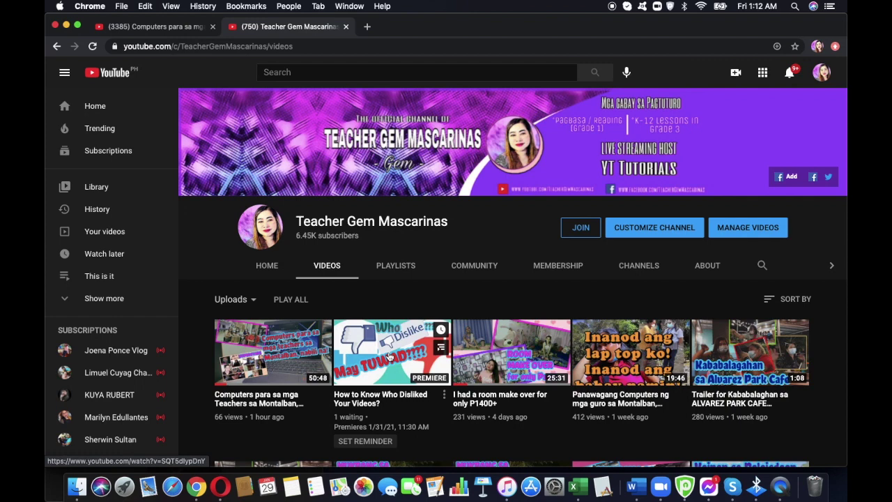
{"action": "left_click", "coordinate": [382, 367]}
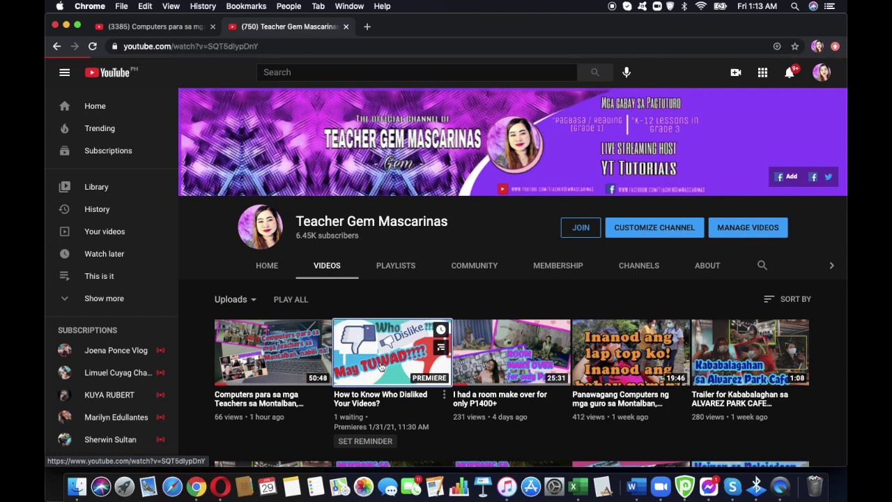